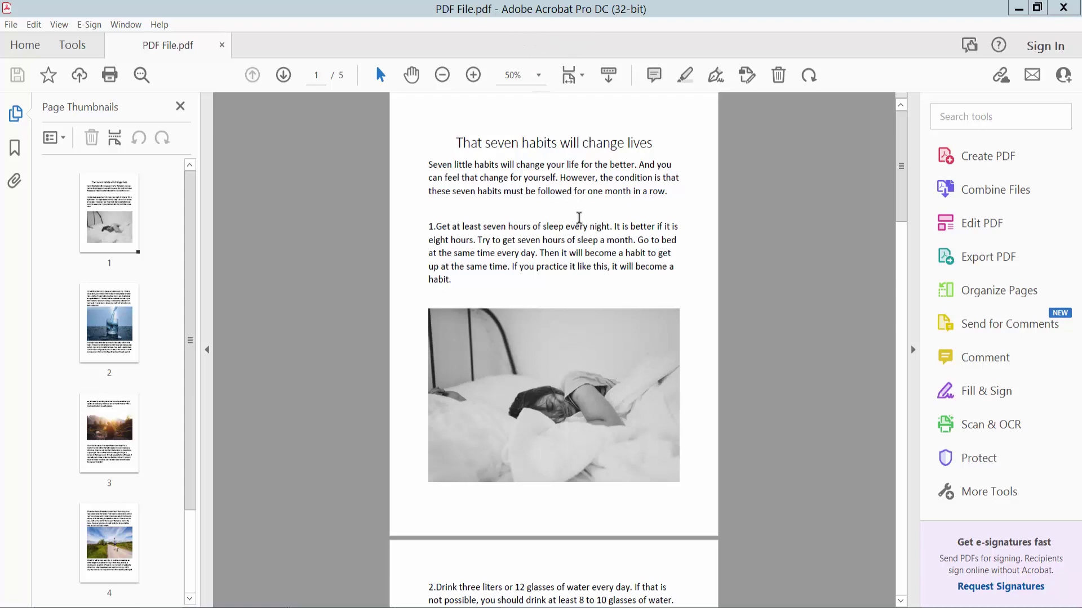
scroll(582, 211, down, 3)
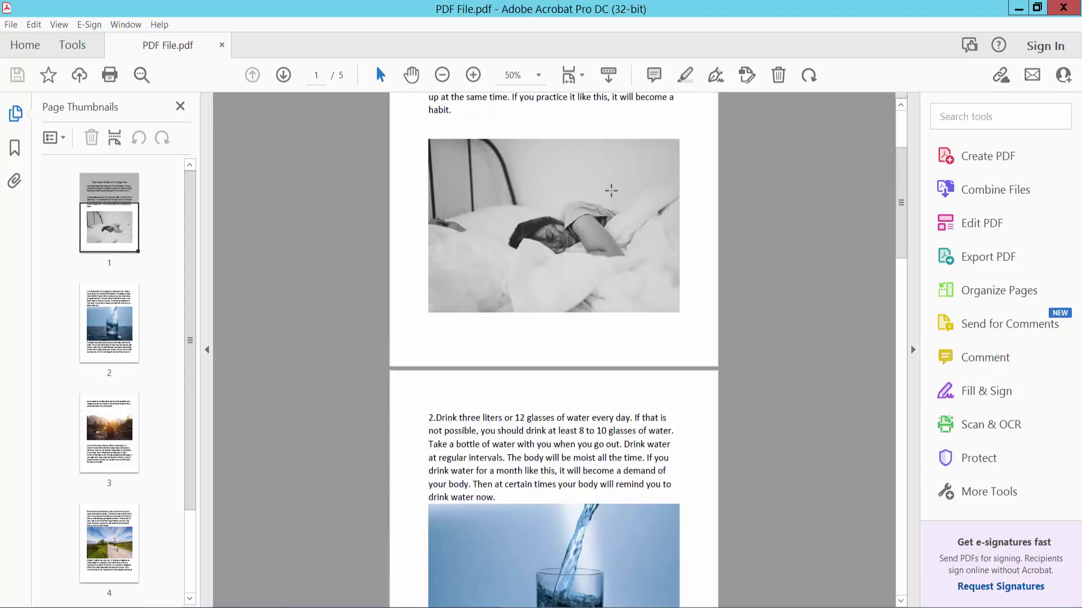
scroll(608, 196, up, 3)
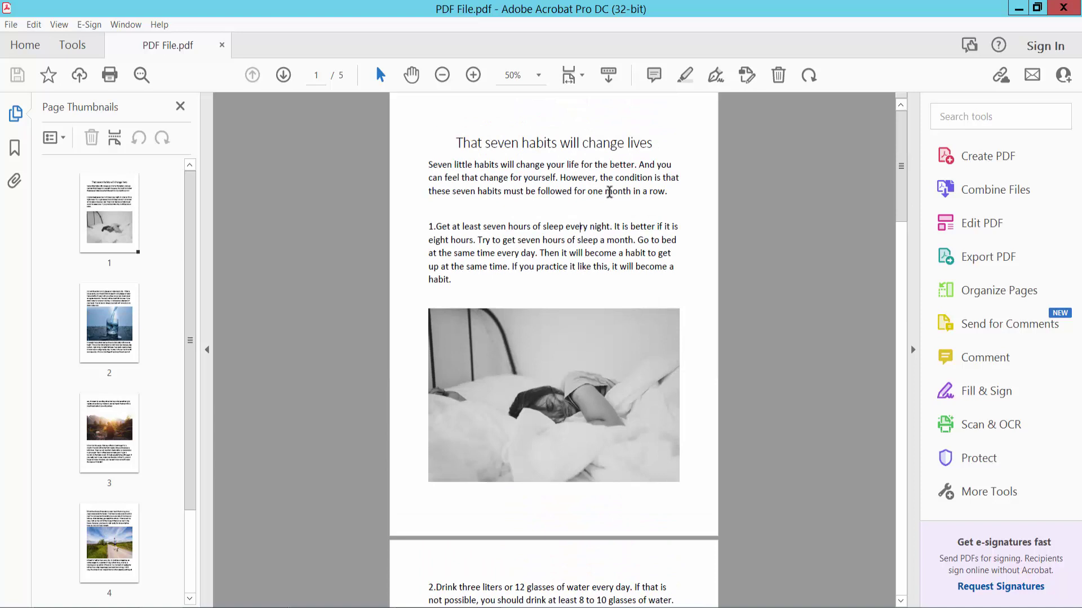
Step: From the tools list, start Export PDF with Image as the format and plain JPEG selected
click(72, 47)
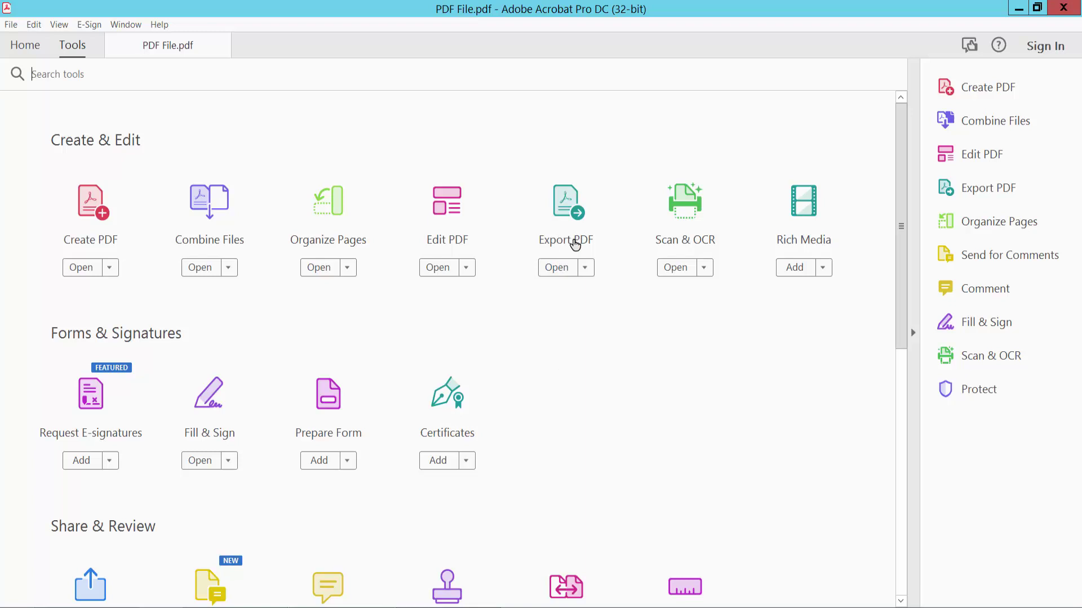
click(566, 210)
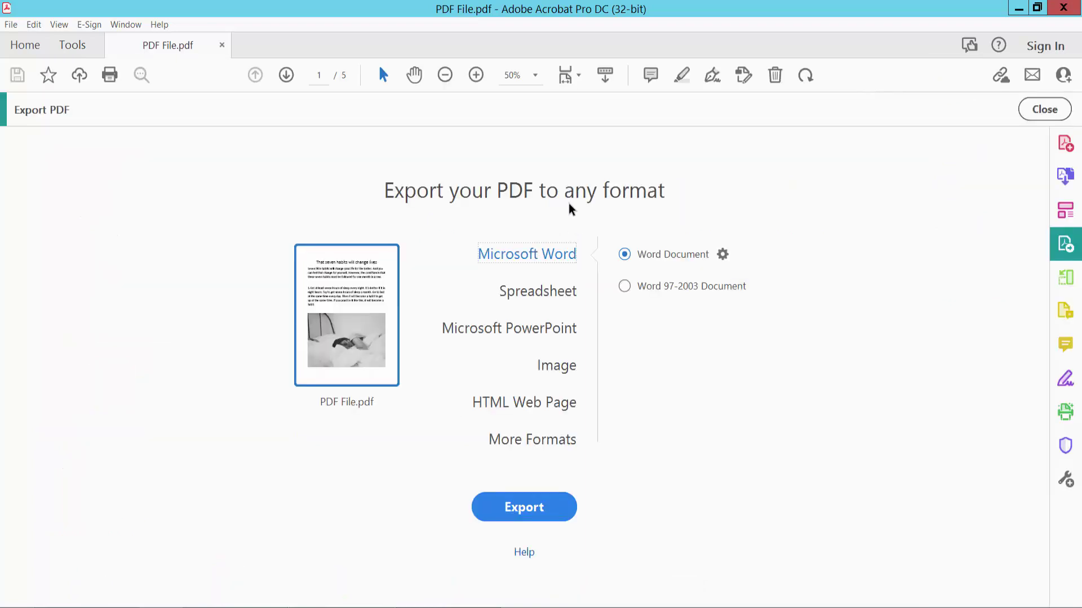
click(557, 369)
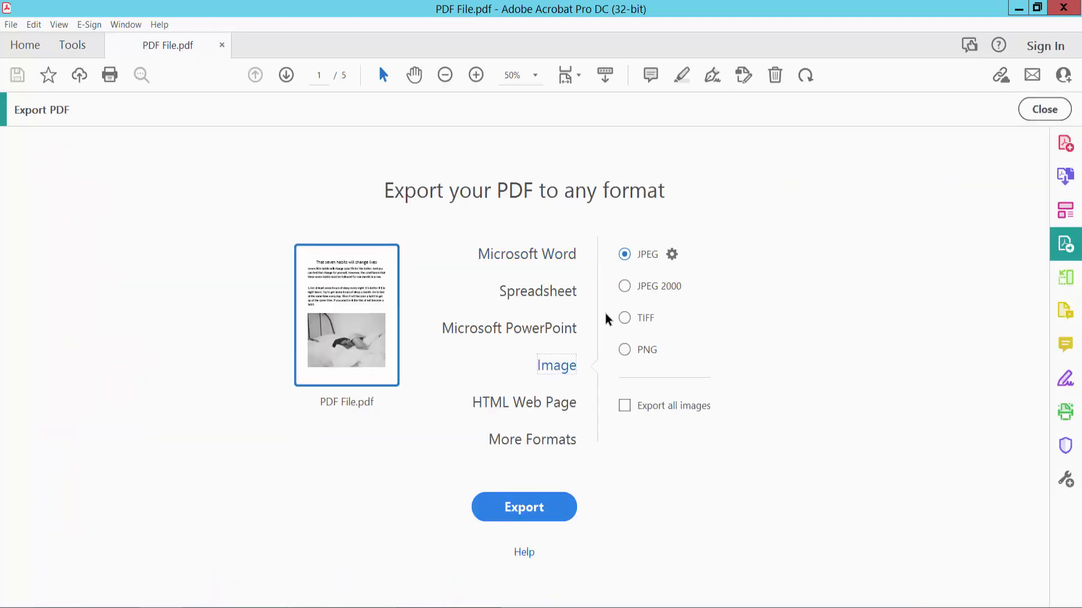
click(624, 286)
click(625, 256)
Step: In JPEG settings, set Grayscale and Color quality to High and Format to Baseline (Optimized)
click(672, 256)
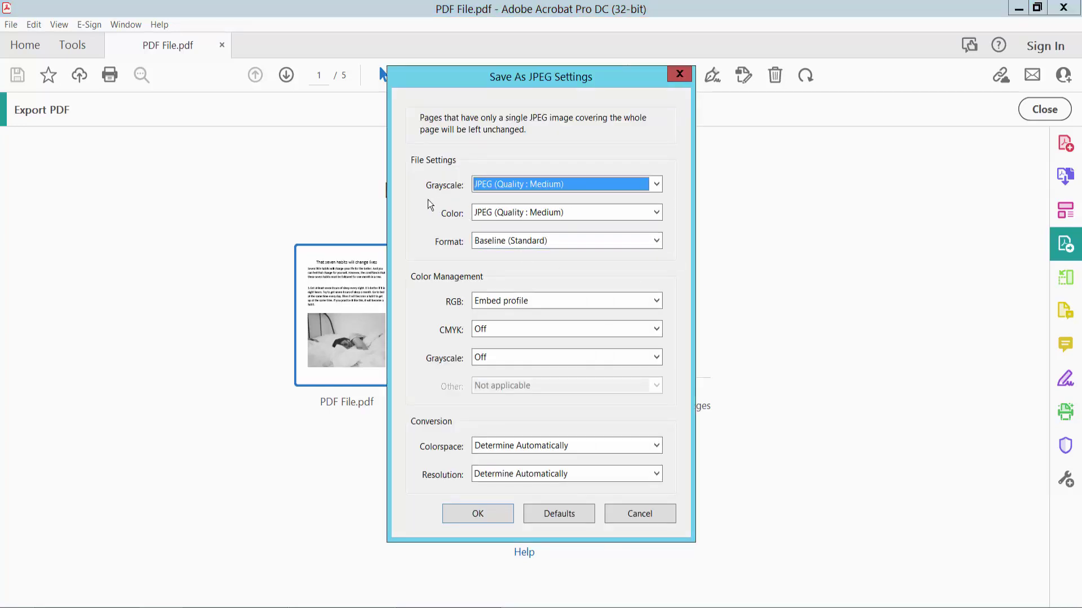
click(656, 187)
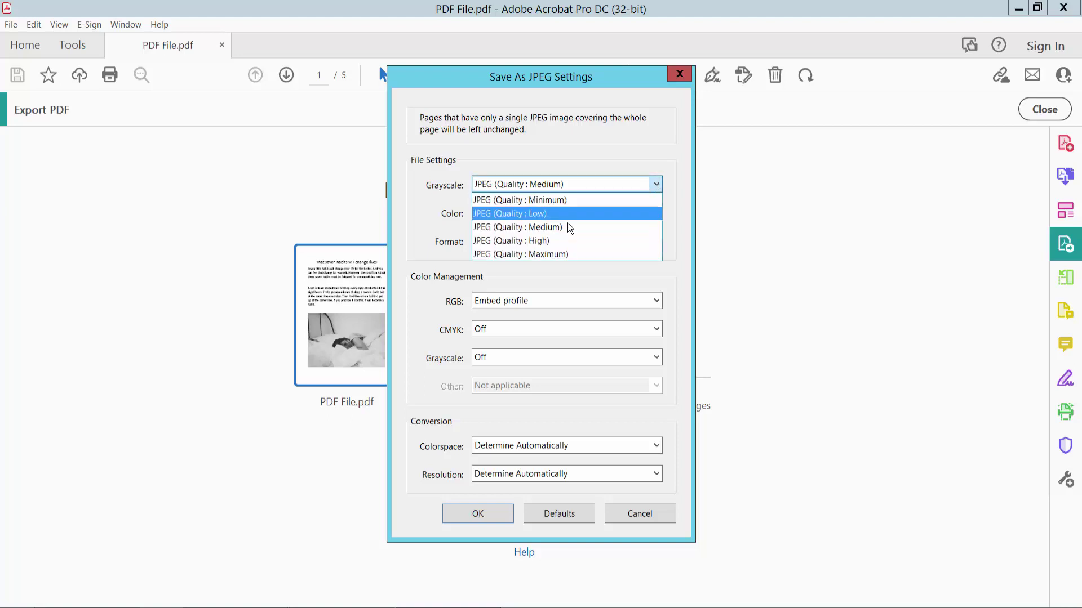
click(541, 241)
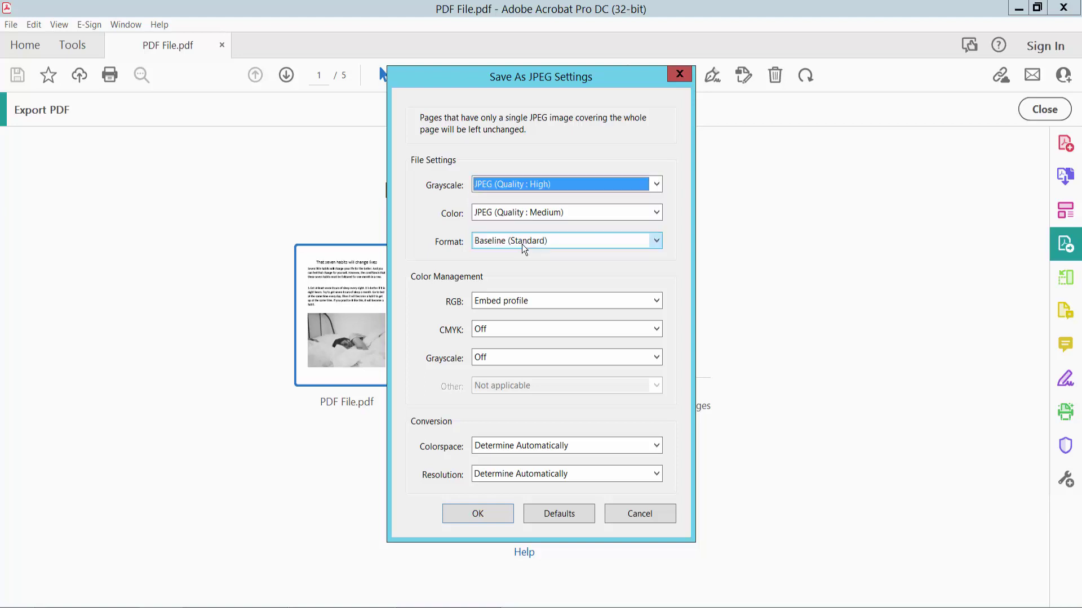
click(655, 212)
click(525, 271)
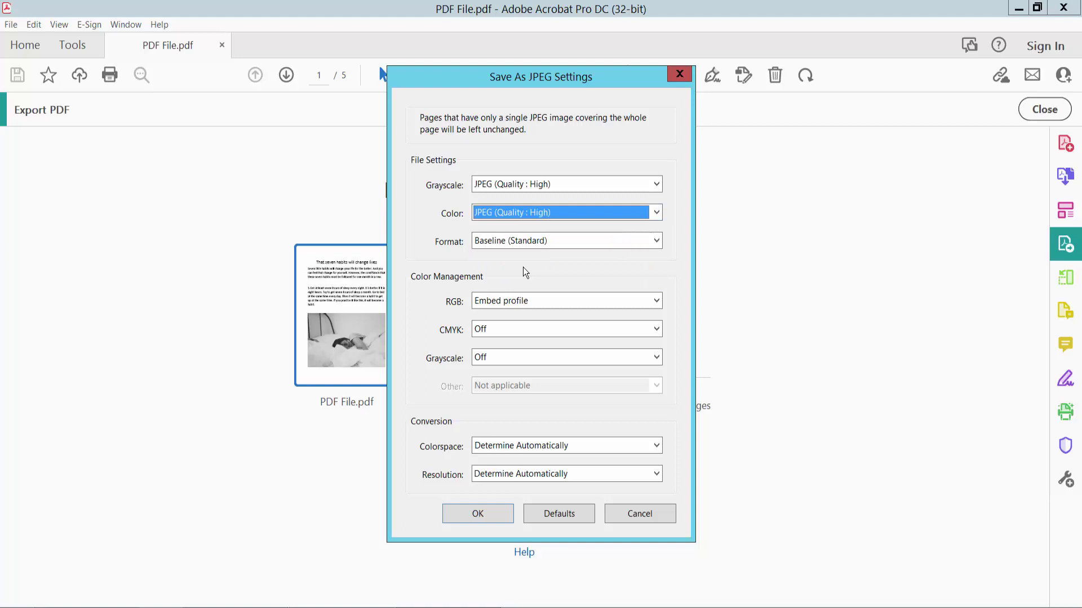
click(658, 243)
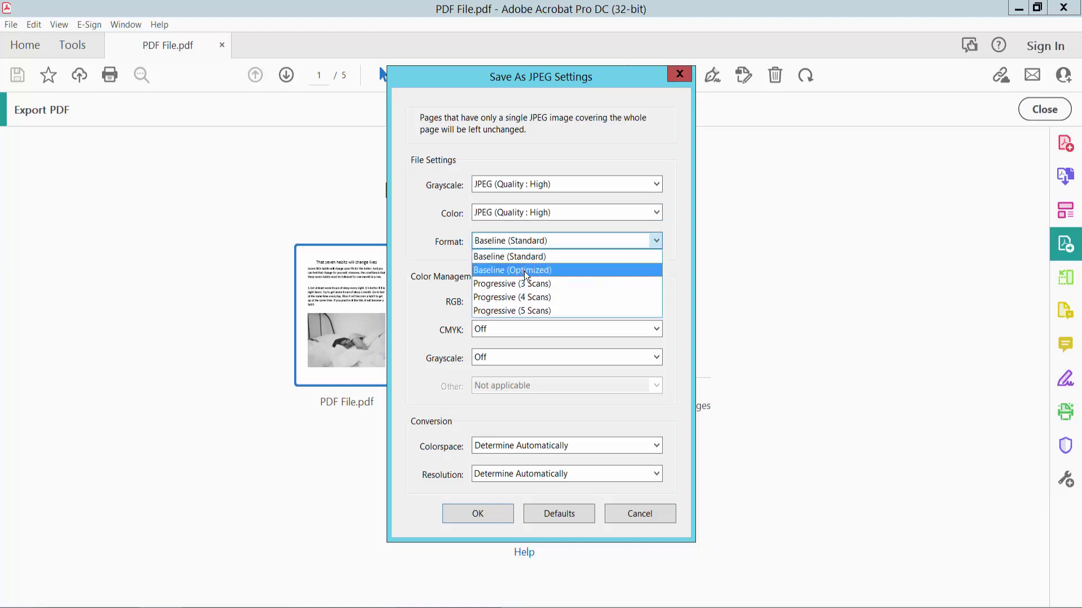
click(543, 274)
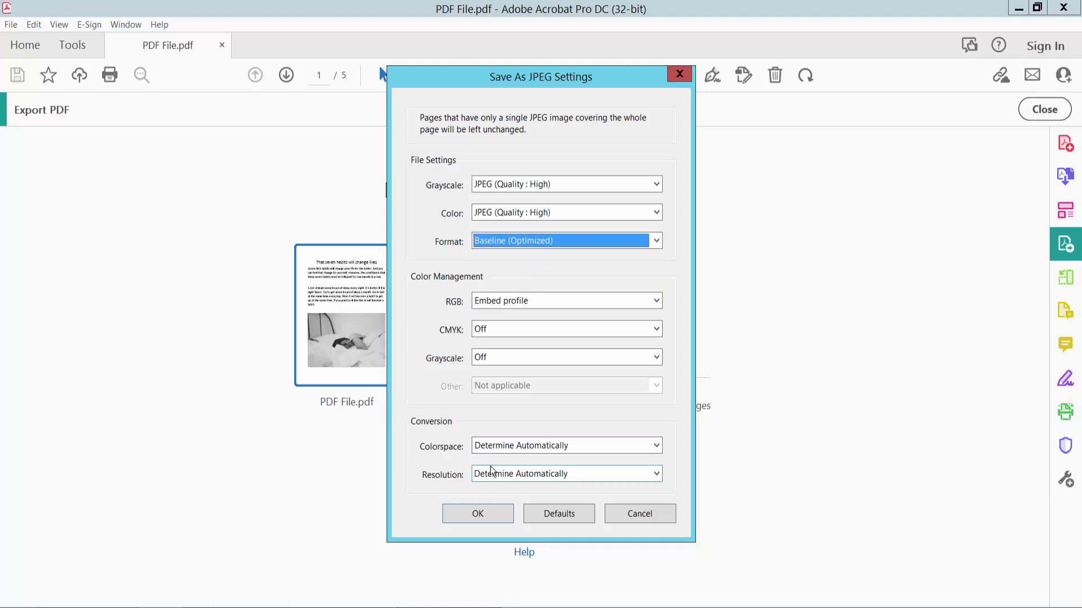
Step: Leave resolution and colorspace on Determine Automatically and confirm the JPEG settings
click(657, 474)
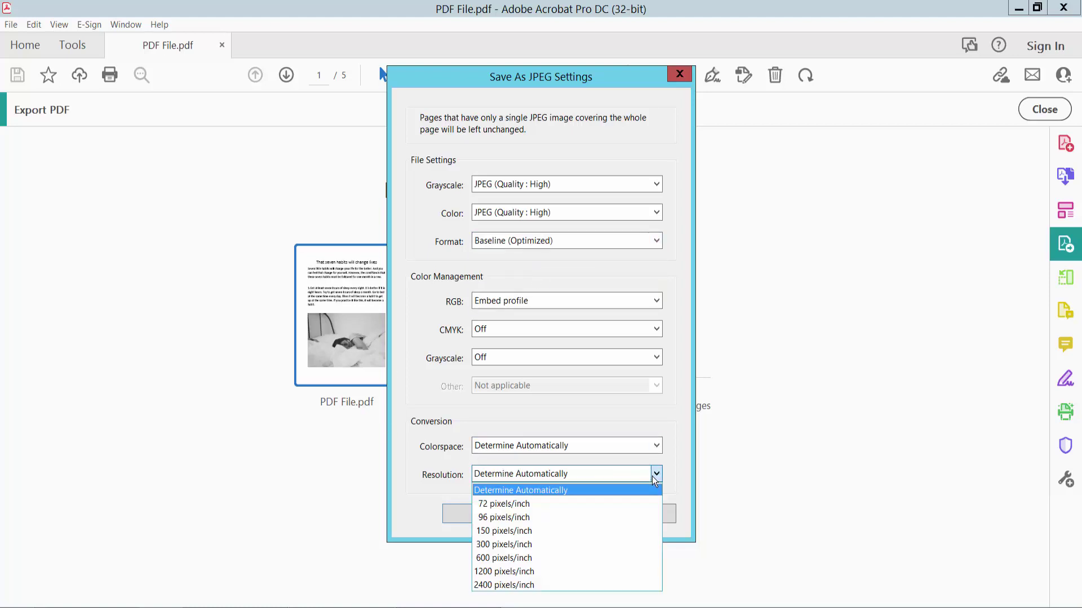
click(556, 492)
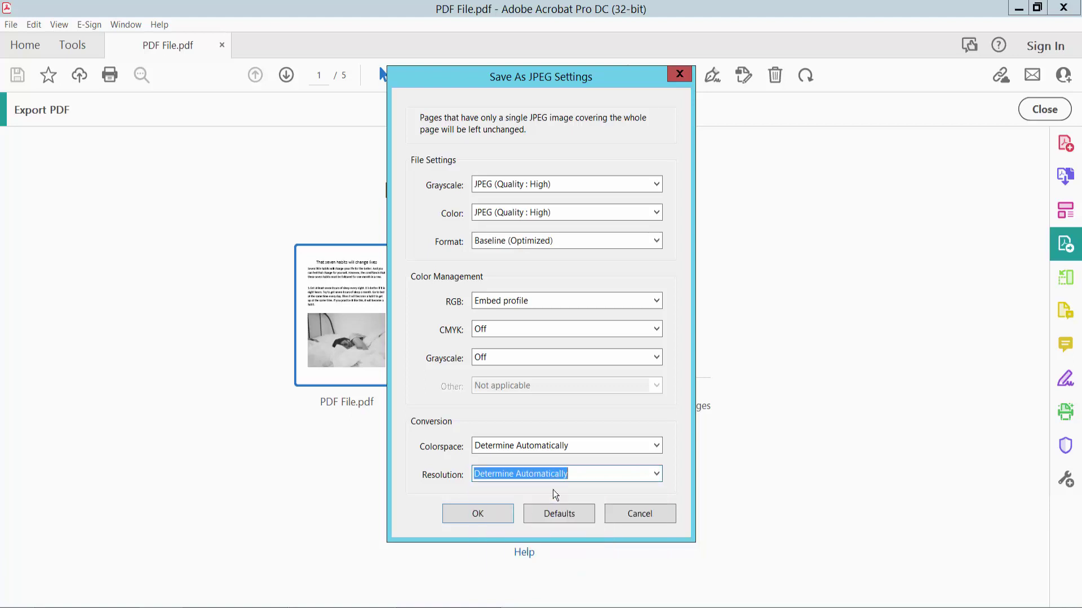
click(655, 447)
click(569, 463)
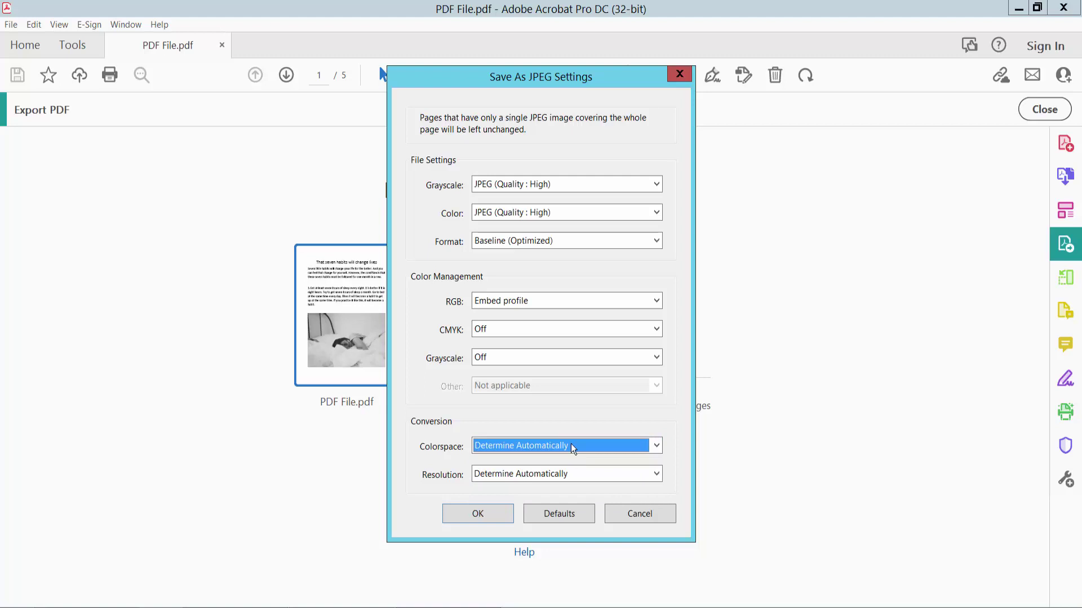
click(468, 514)
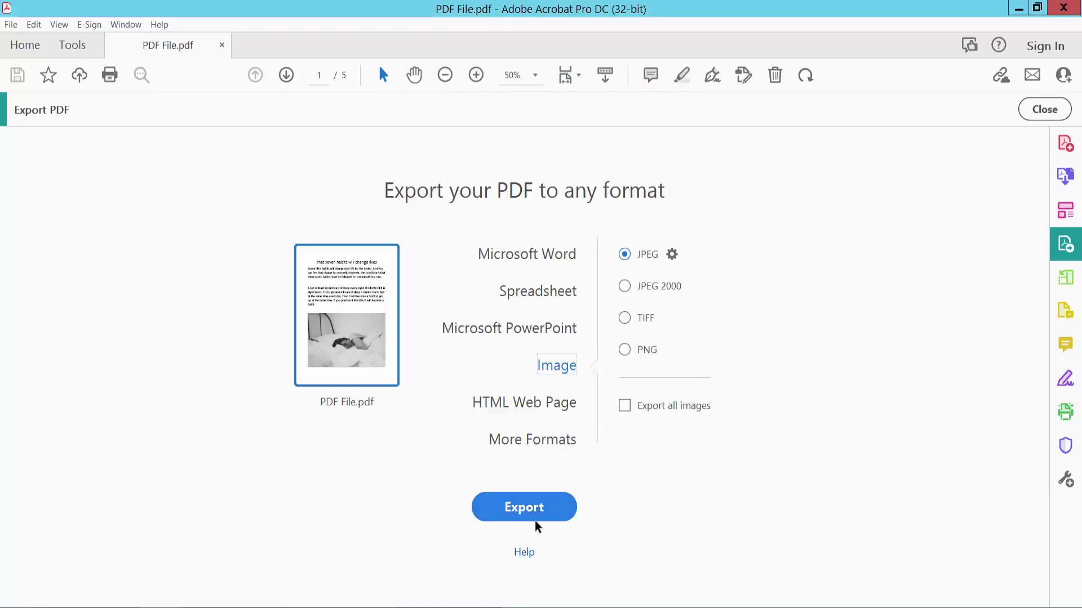
Step: Export the pages as JPEGs named 'PDF File' into New folder on the Desktop
click(525, 512)
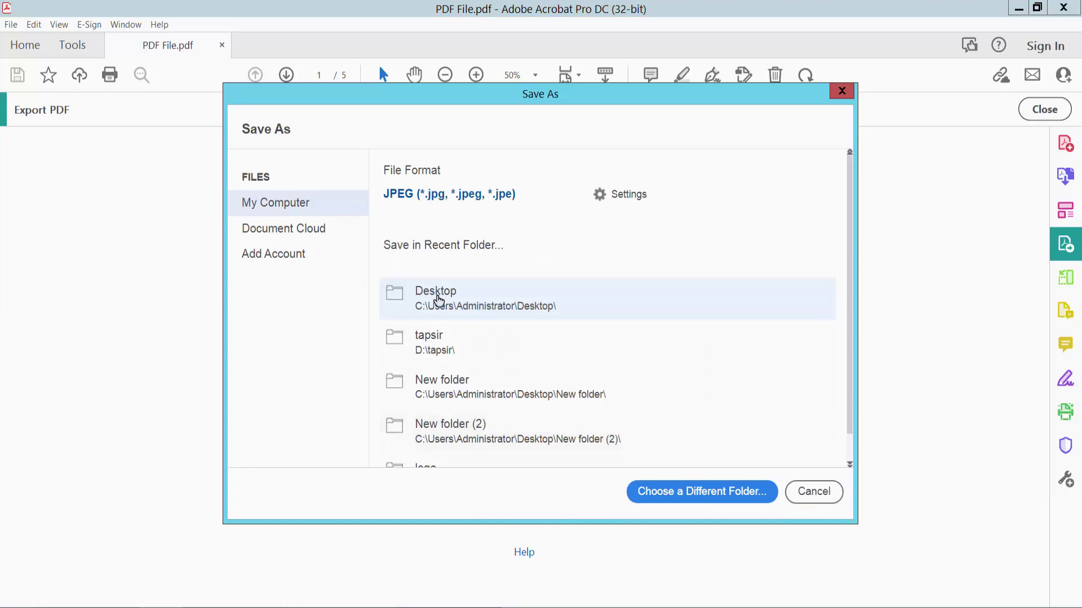
click(436, 300)
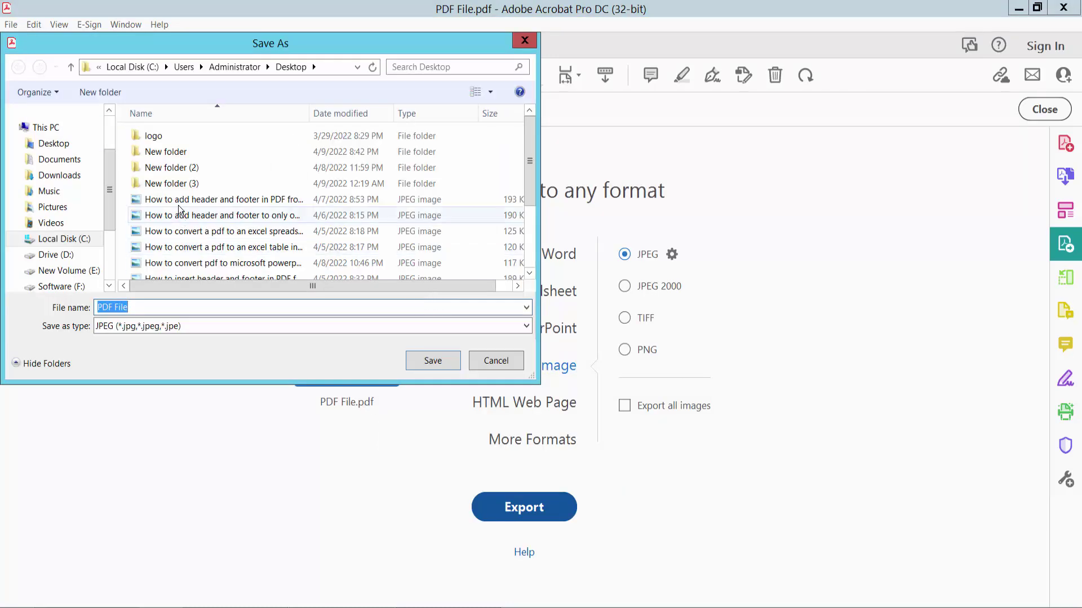
double_click(160, 152)
click(294, 308)
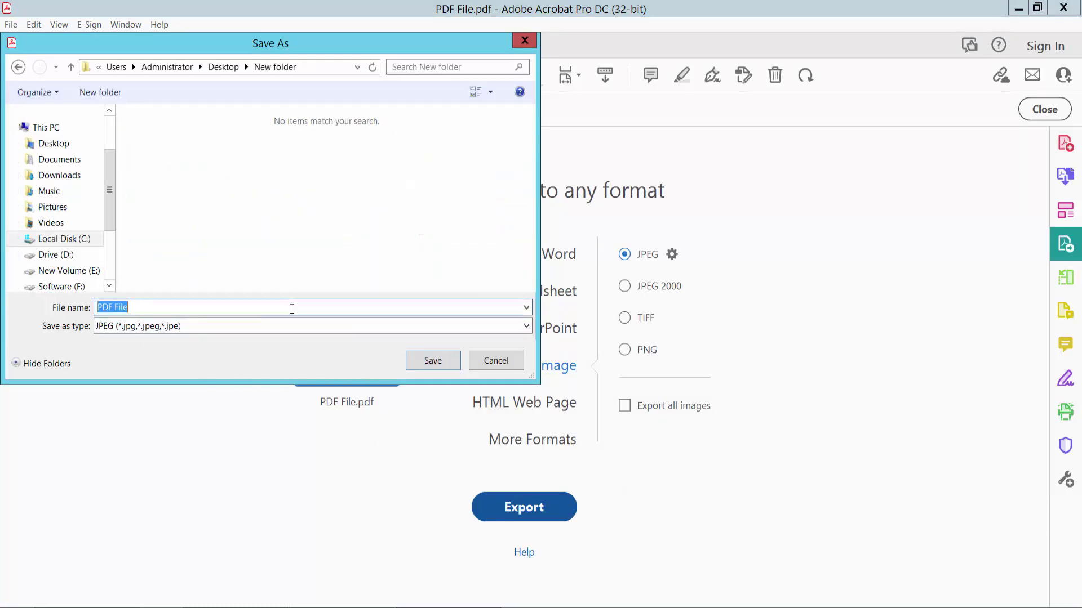
click(428, 363)
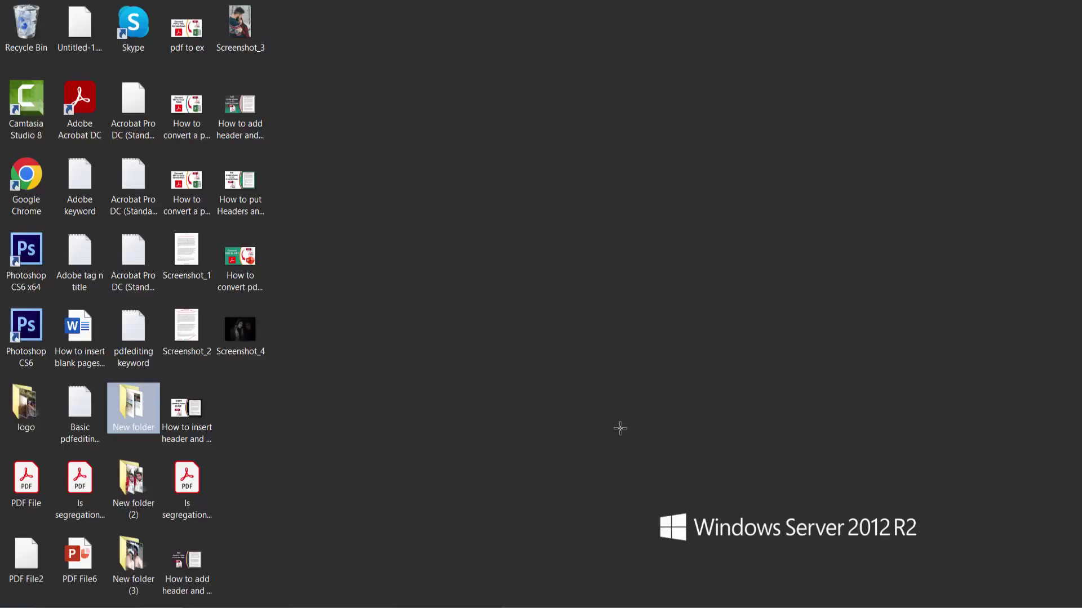
Step: Open New folder and check that PDF File_Page_1's Properties show type JPEG image
double_click(131, 406)
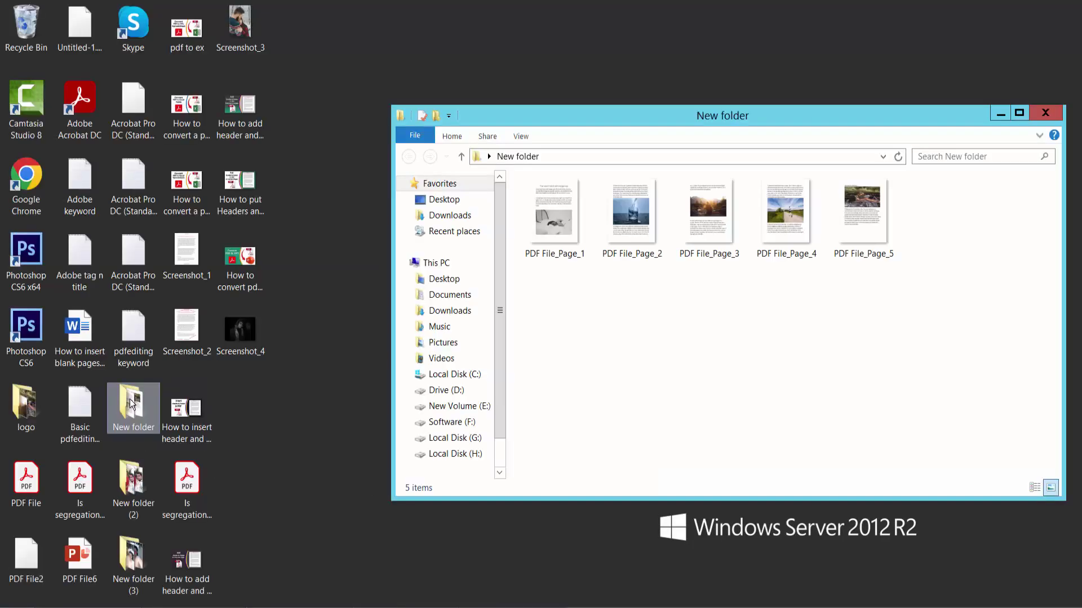
click(560, 236)
right_click(564, 244)
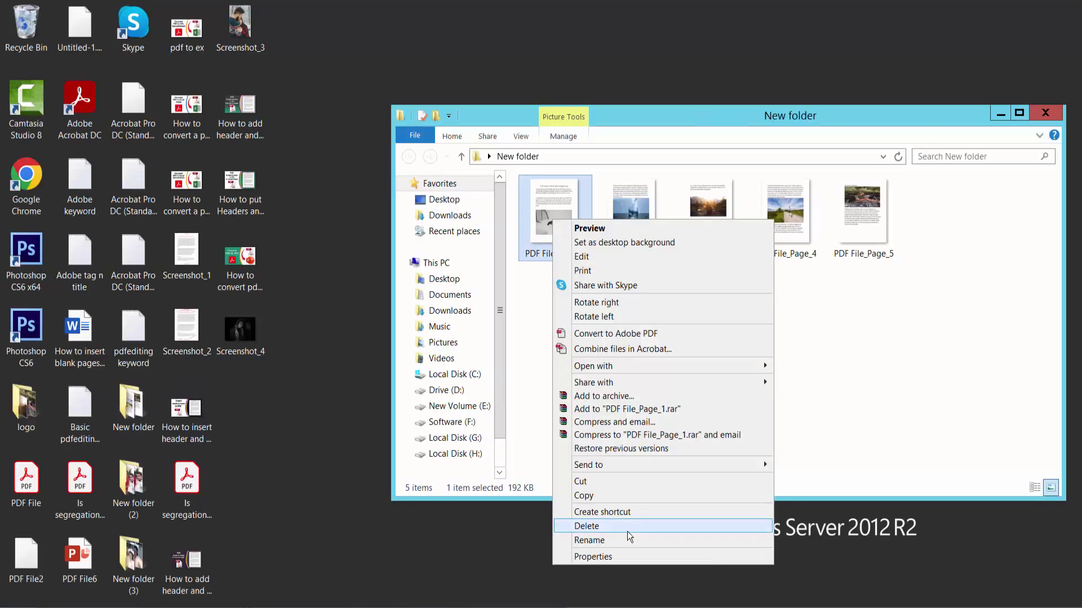
click(608, 555)
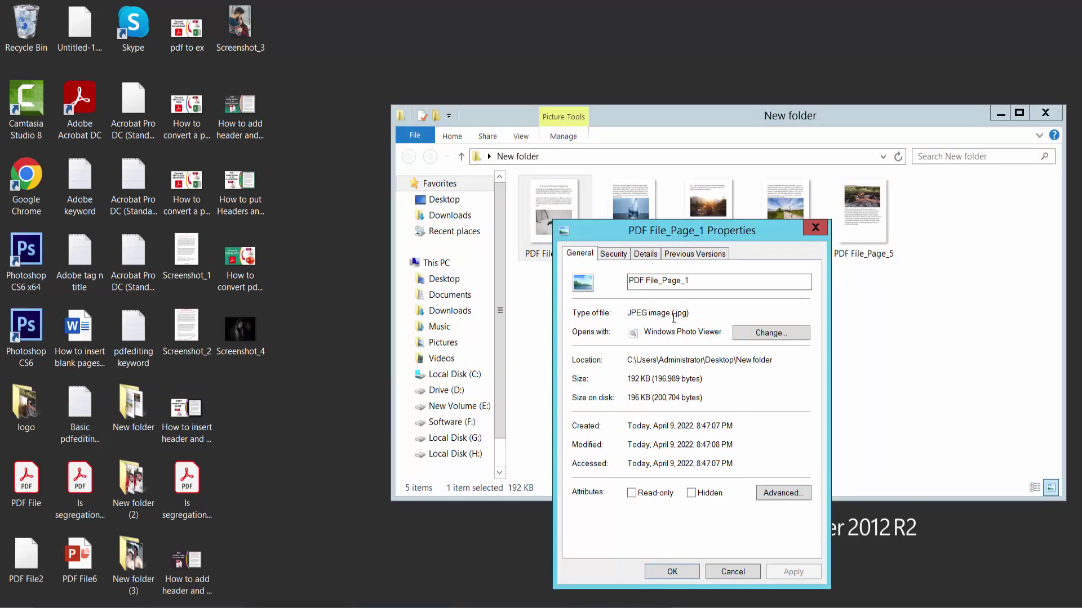
drag(626, 314, 666, 313)
click(815, 227)
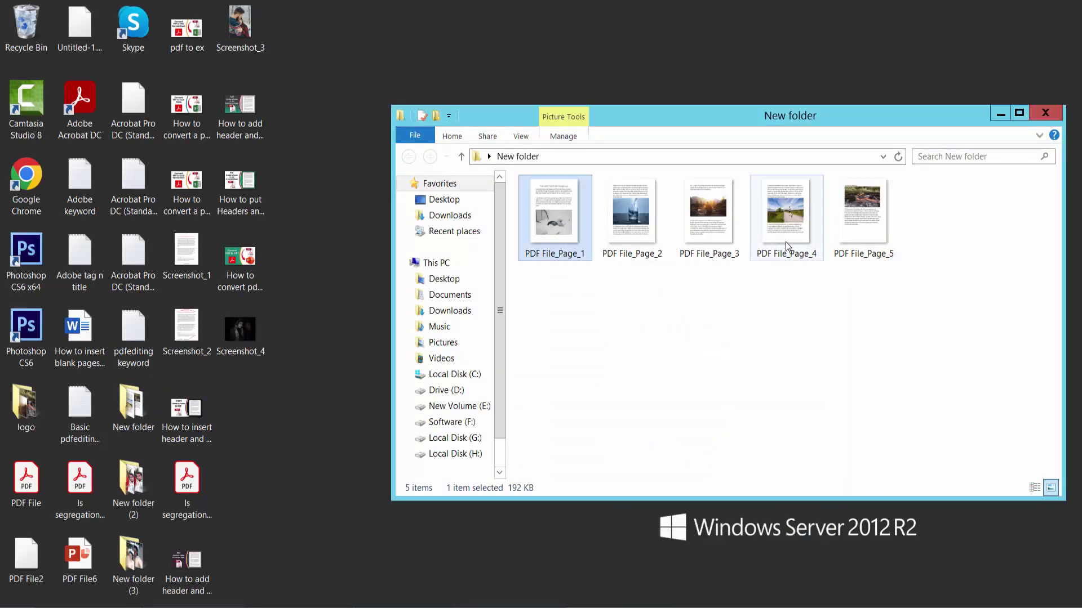
Step: Step through the exported page images, then return to PDF File_Page_1
key(Right)
key(Right)
key(Right)
key(Right)
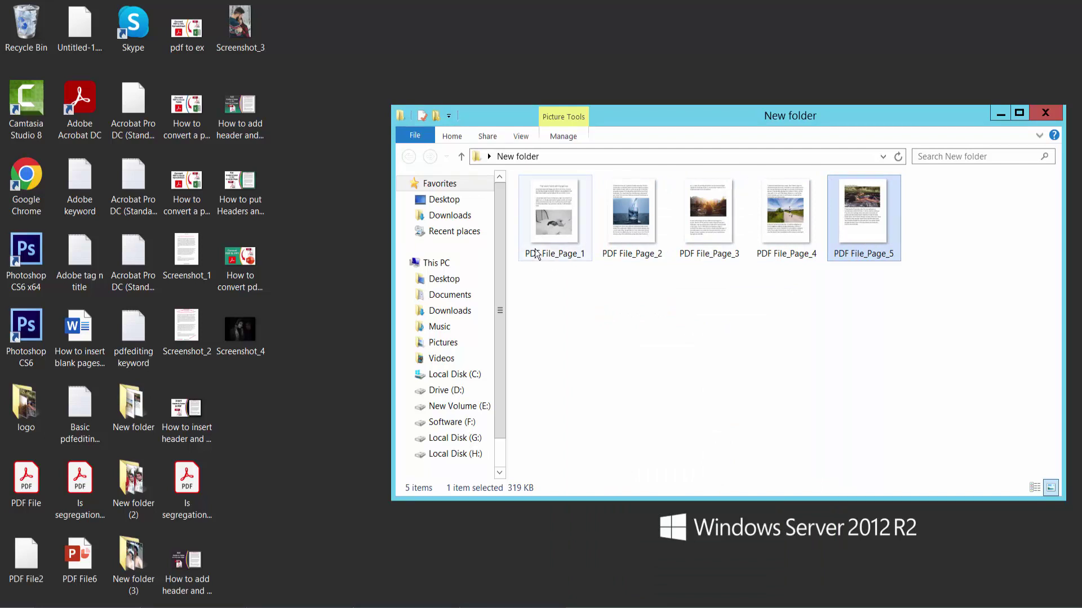
click(543, 252)
key(Right)
key(Right)
key(Right)
key(Right)
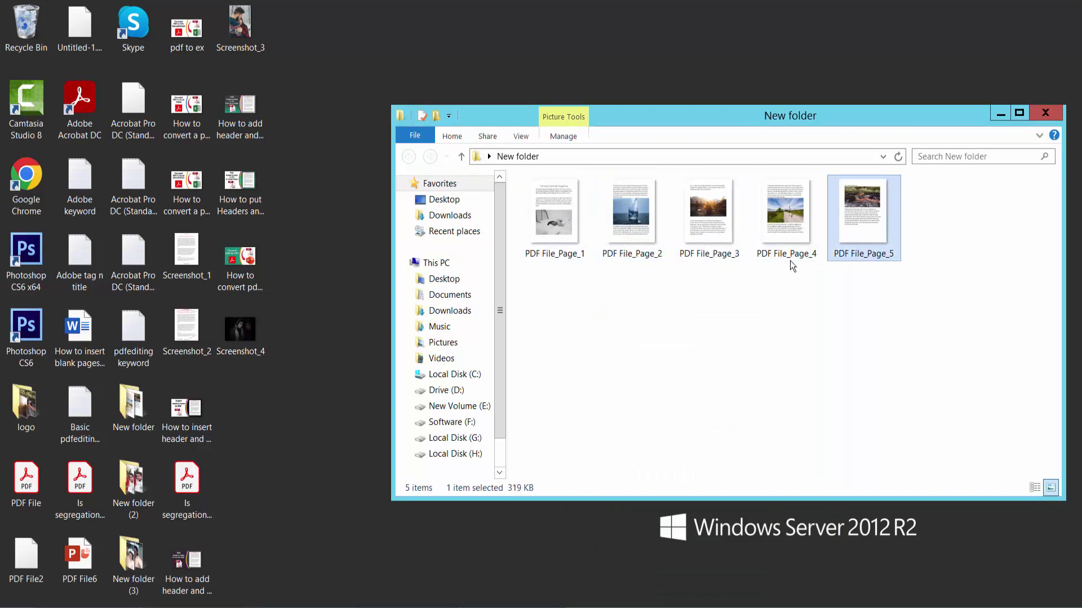